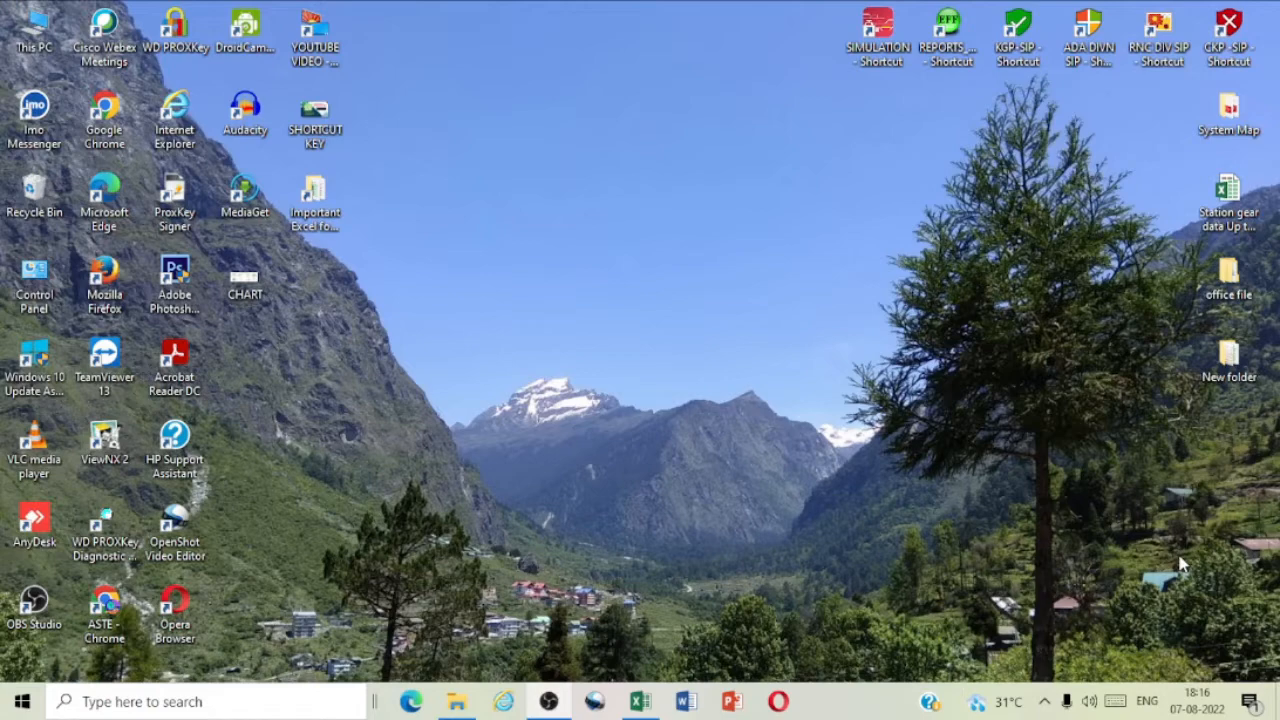
Step: Switch to the Excel workbook "Excel Important formula"
click(642, 703)
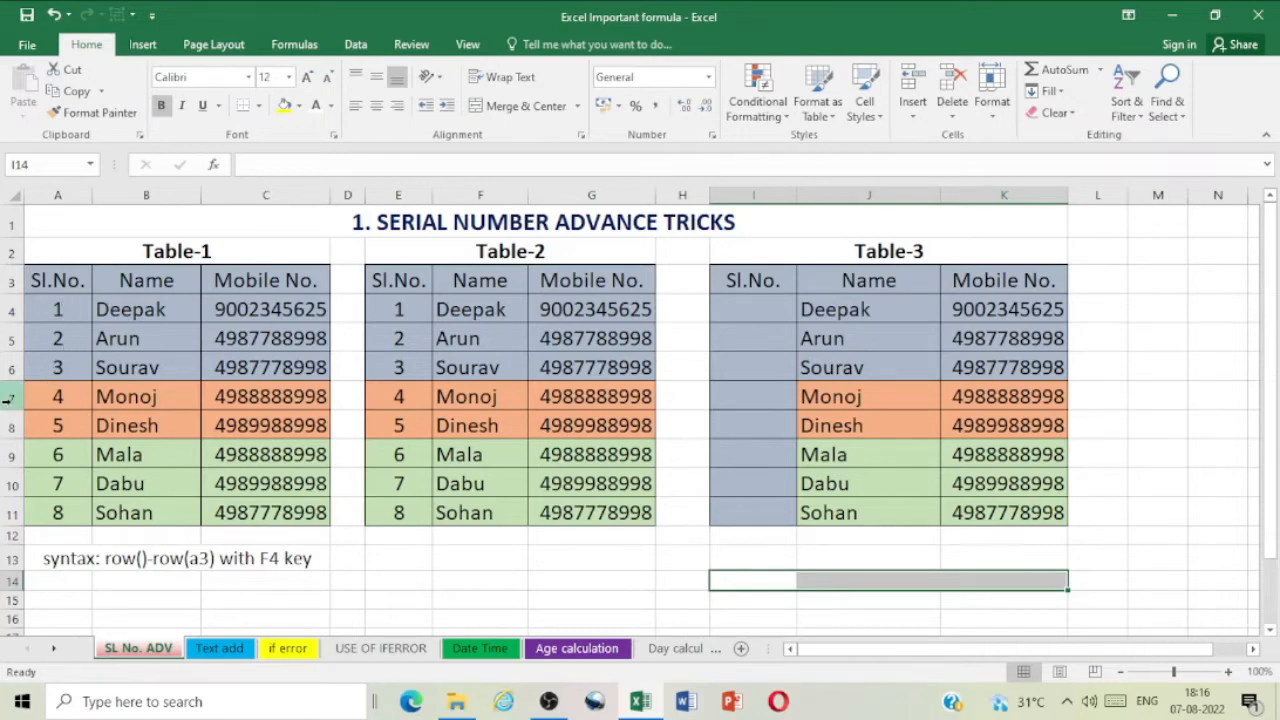
Step: Delete entire rows 7 and 8 on the SL No. ADV sheet, and undo the deletion
drag(7, 398, 6, 425)
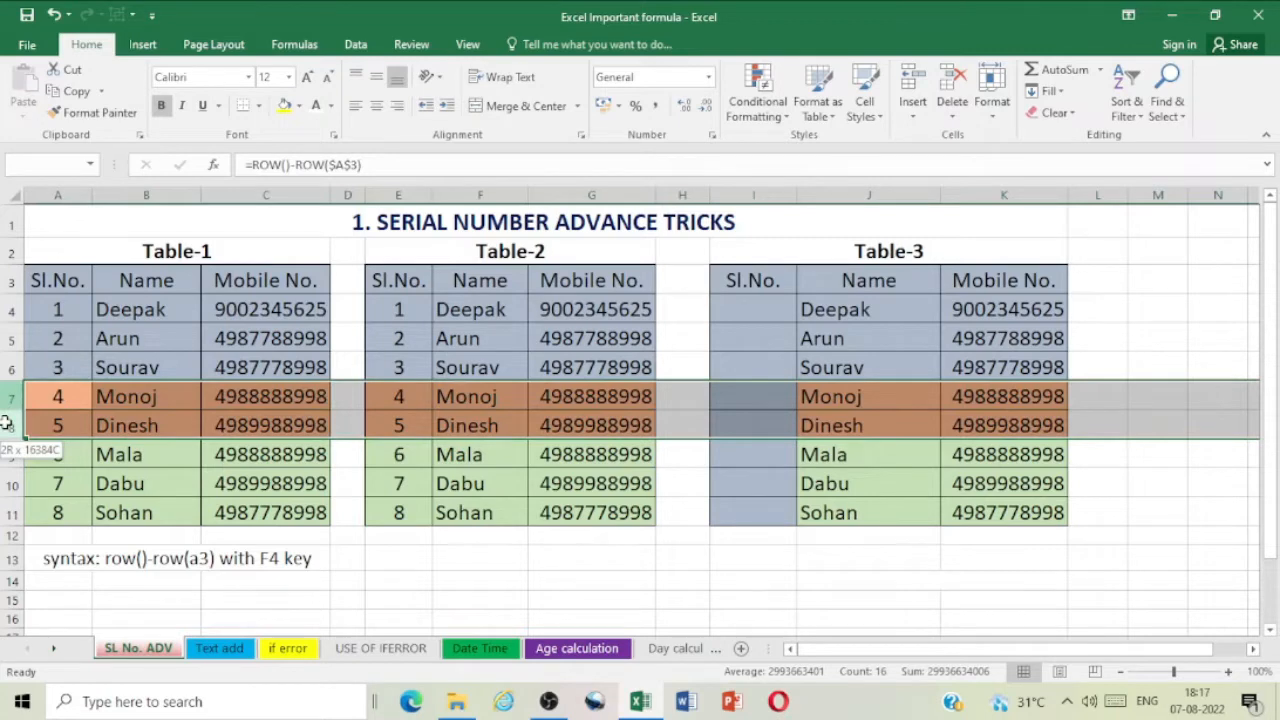
drag(6, 423, 6, 425)
right_click(7, 425)
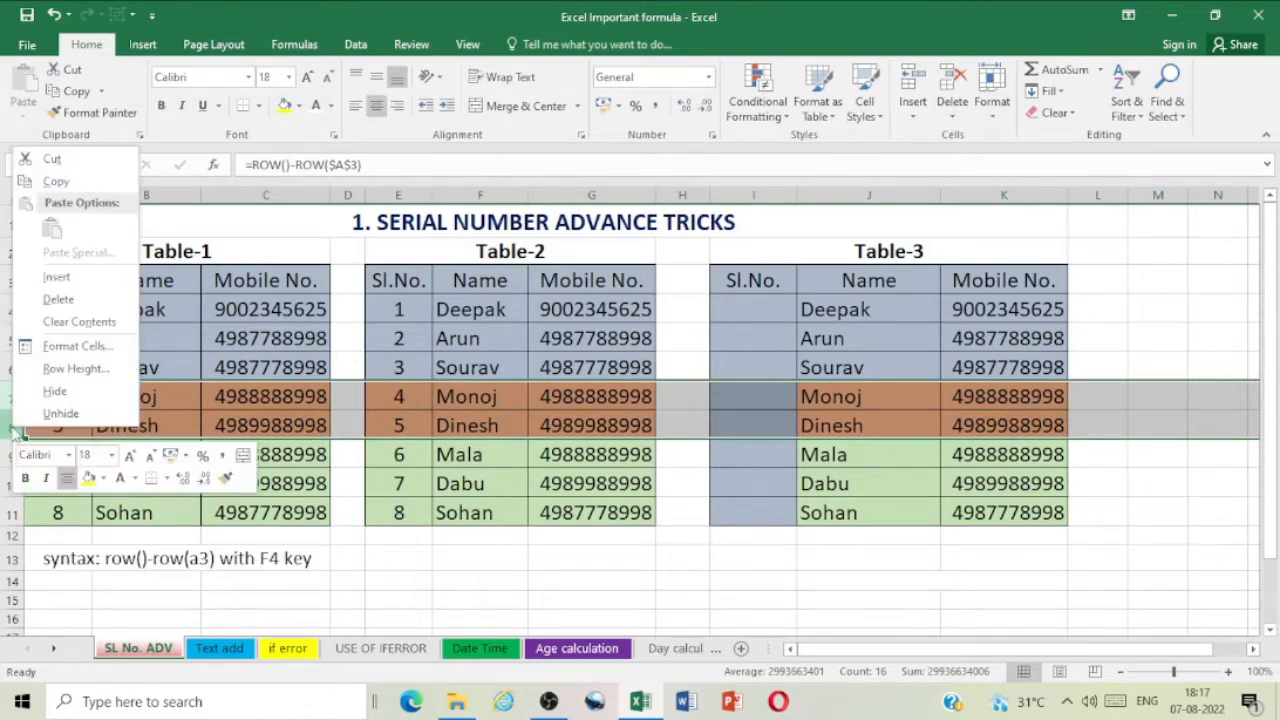
click(74, 298)
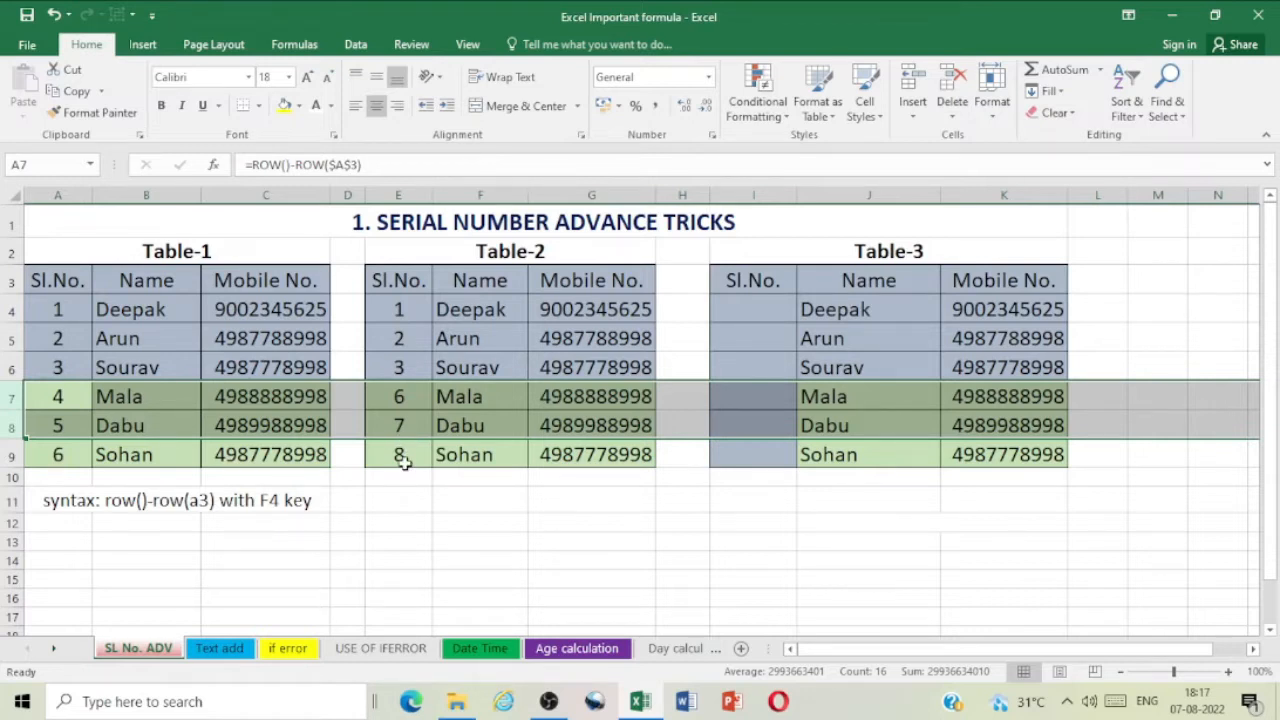
click(55, 14)
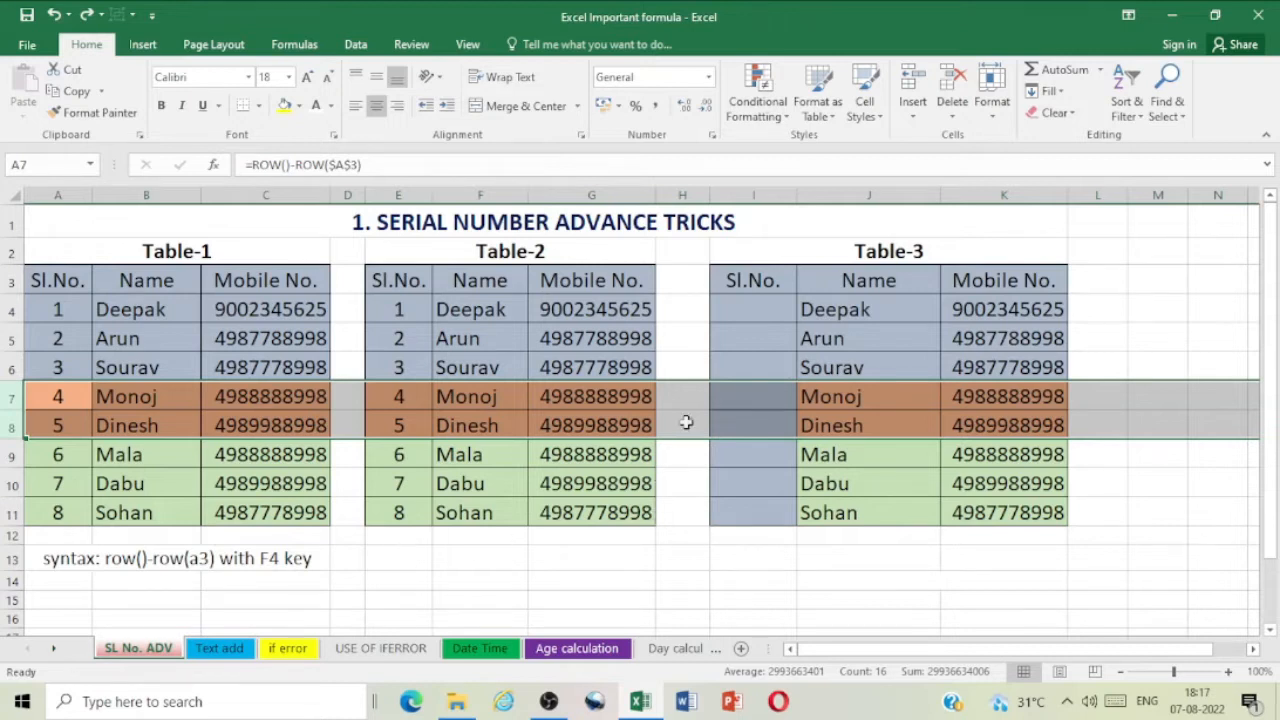
Step: Enter =row() in cell I4 of Table-3 and fill it down the Sl.No. column to I11
click(762, 311)
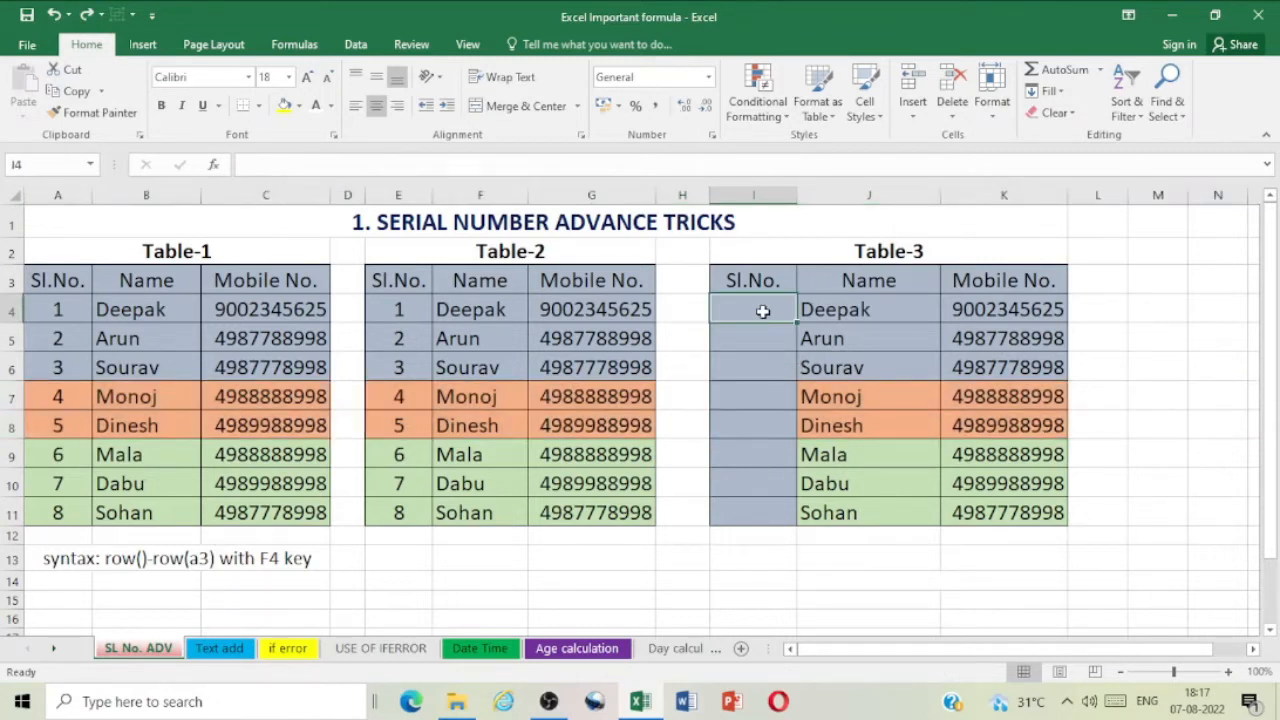
text(=)
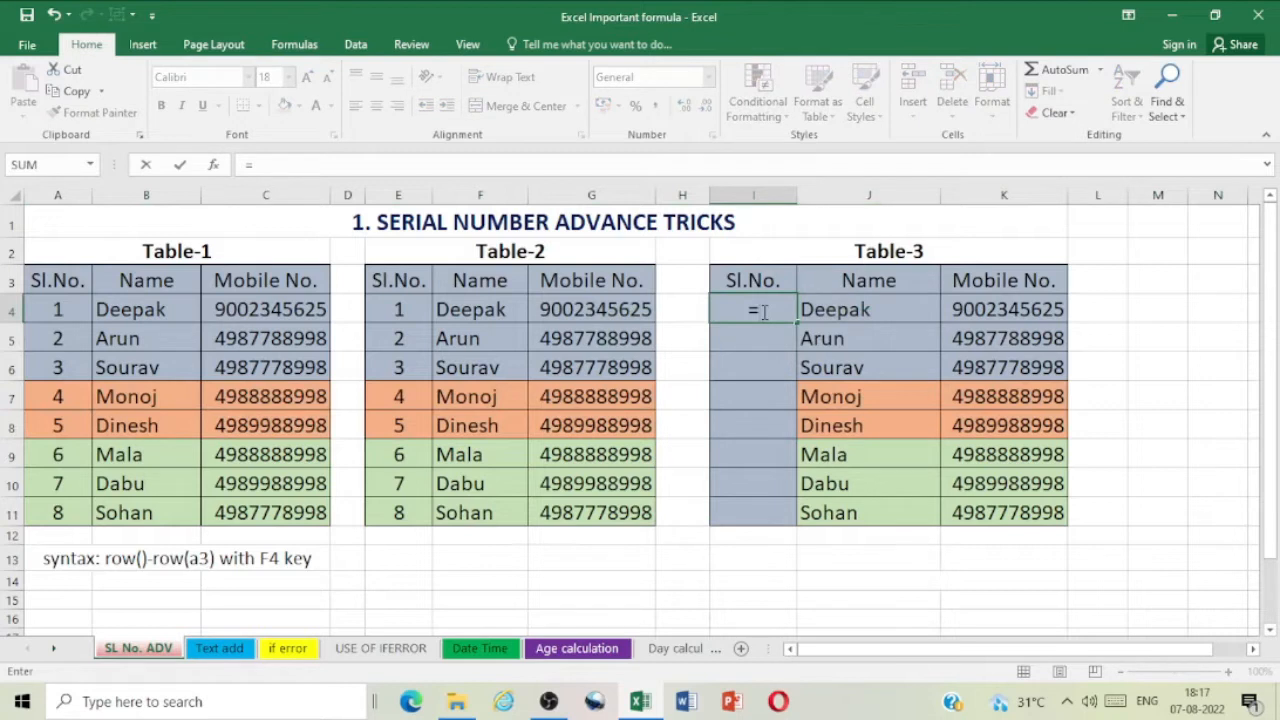
text(row)
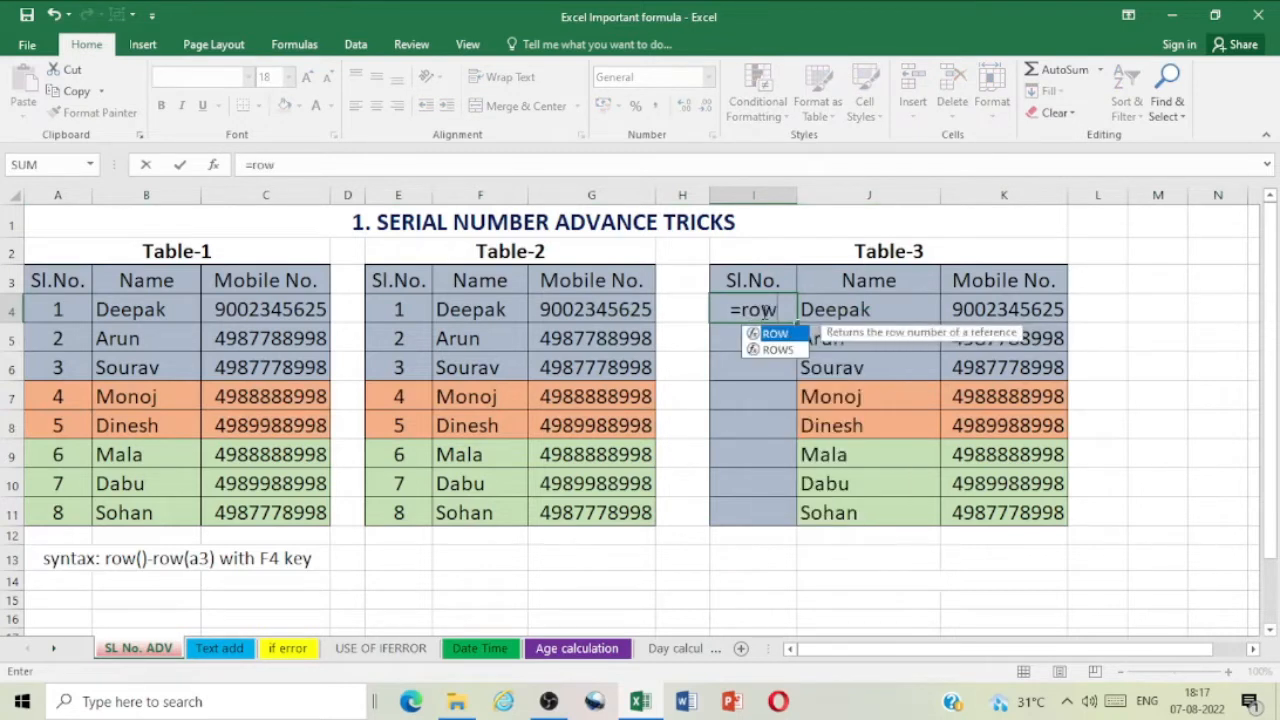
text(())
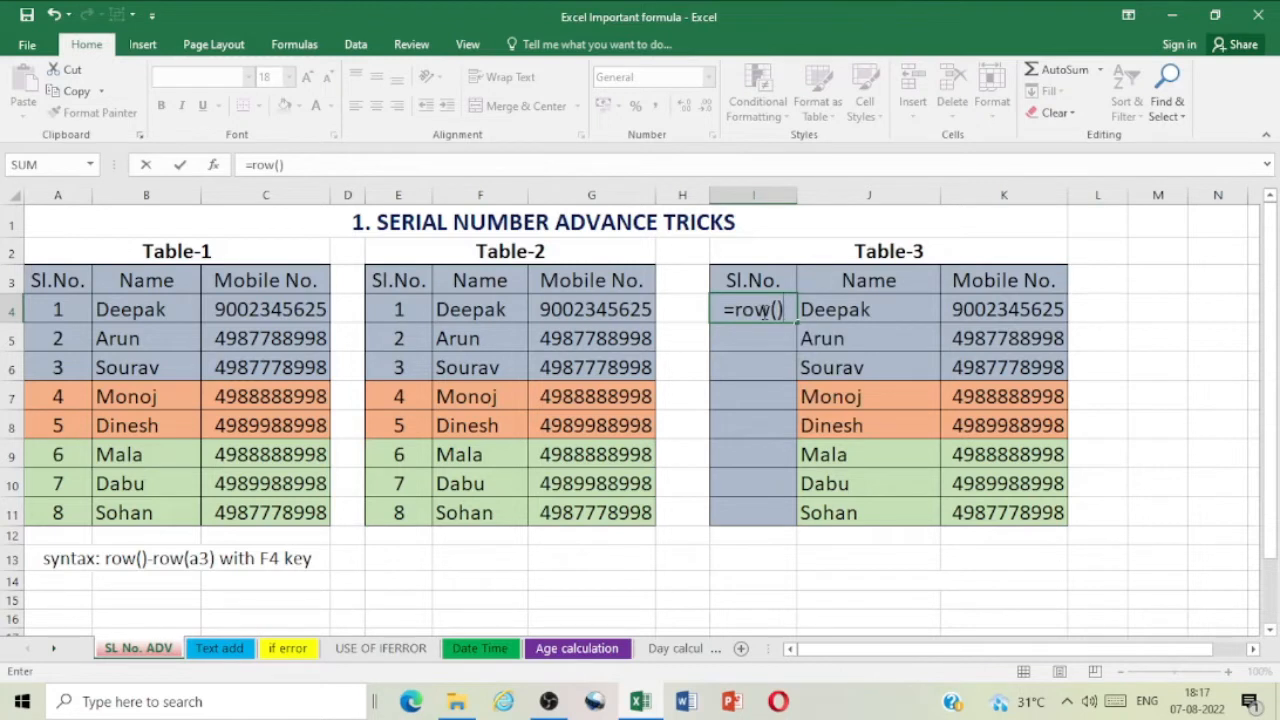
key(Return)
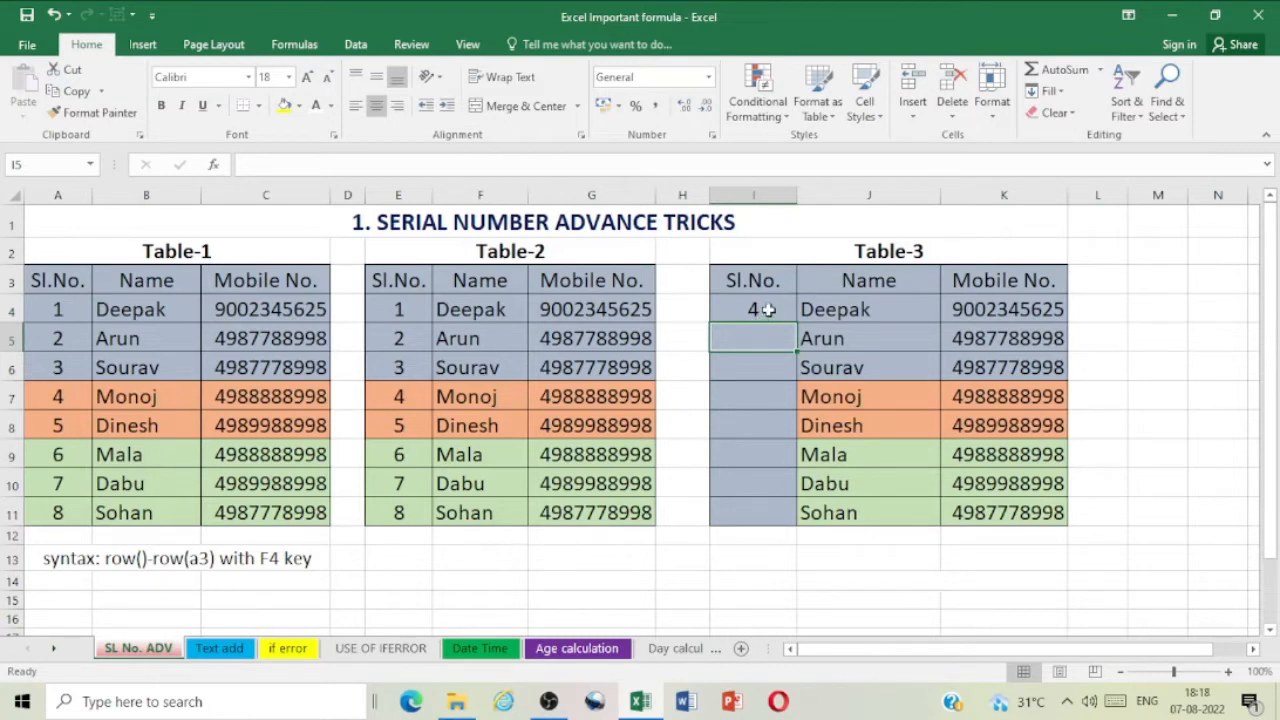
click(767, 310)
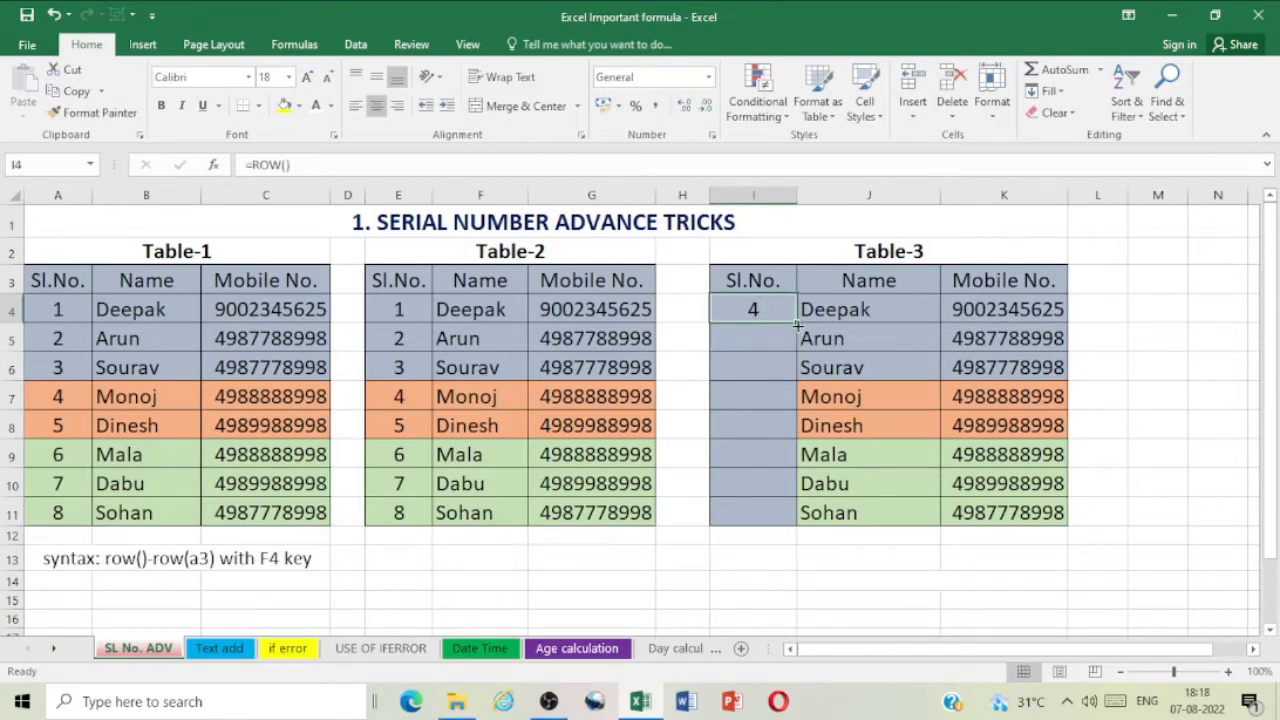
drag(798, 324, 798, 518)
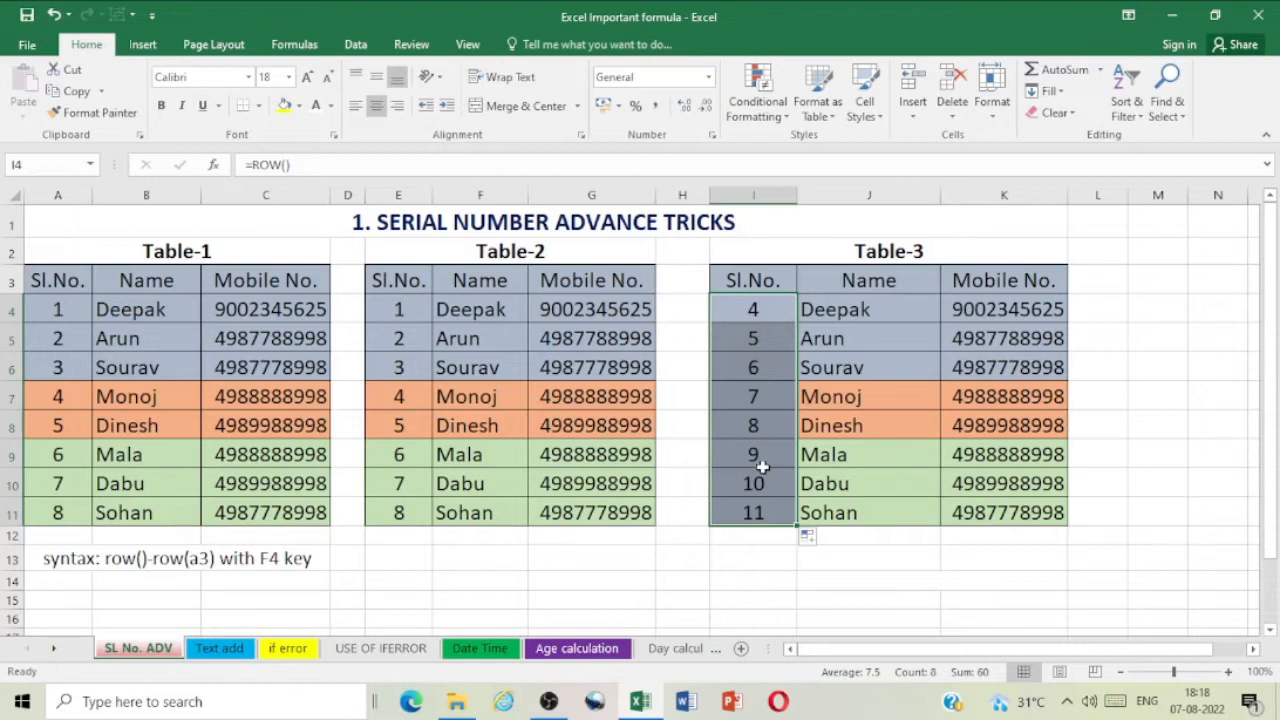
click(771, 311)
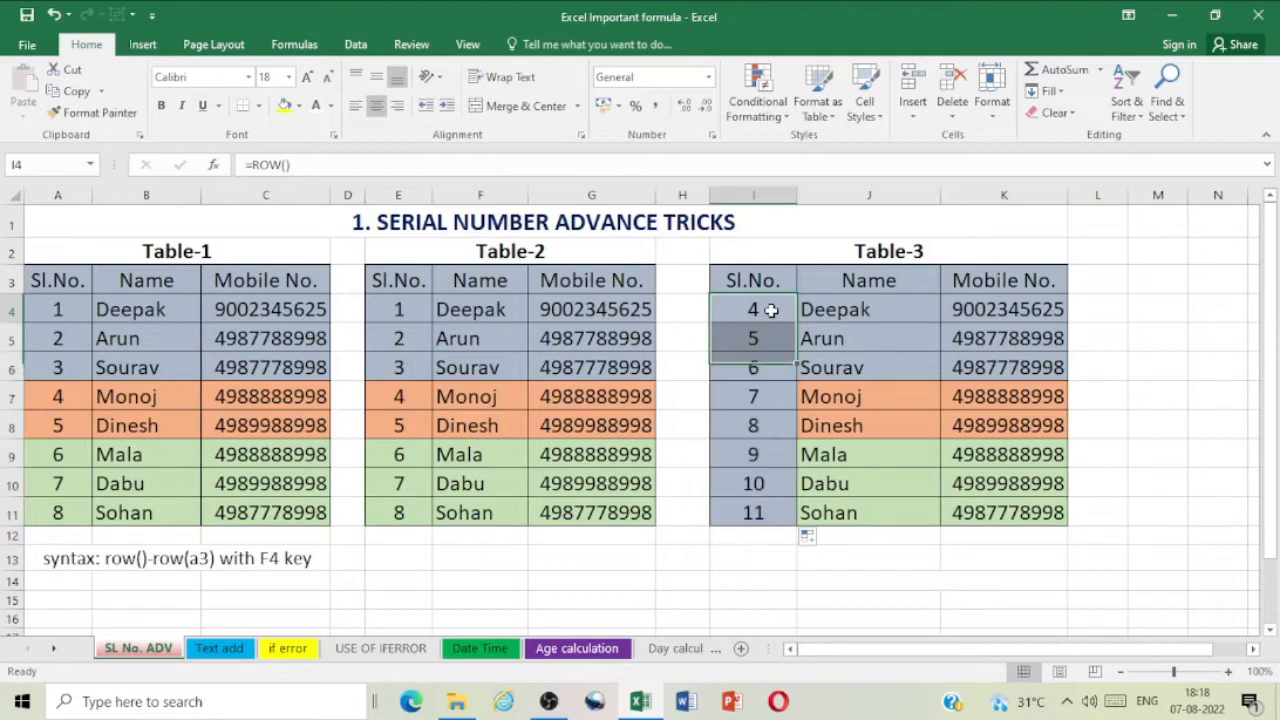
click(8, 311)
click(778, 309)
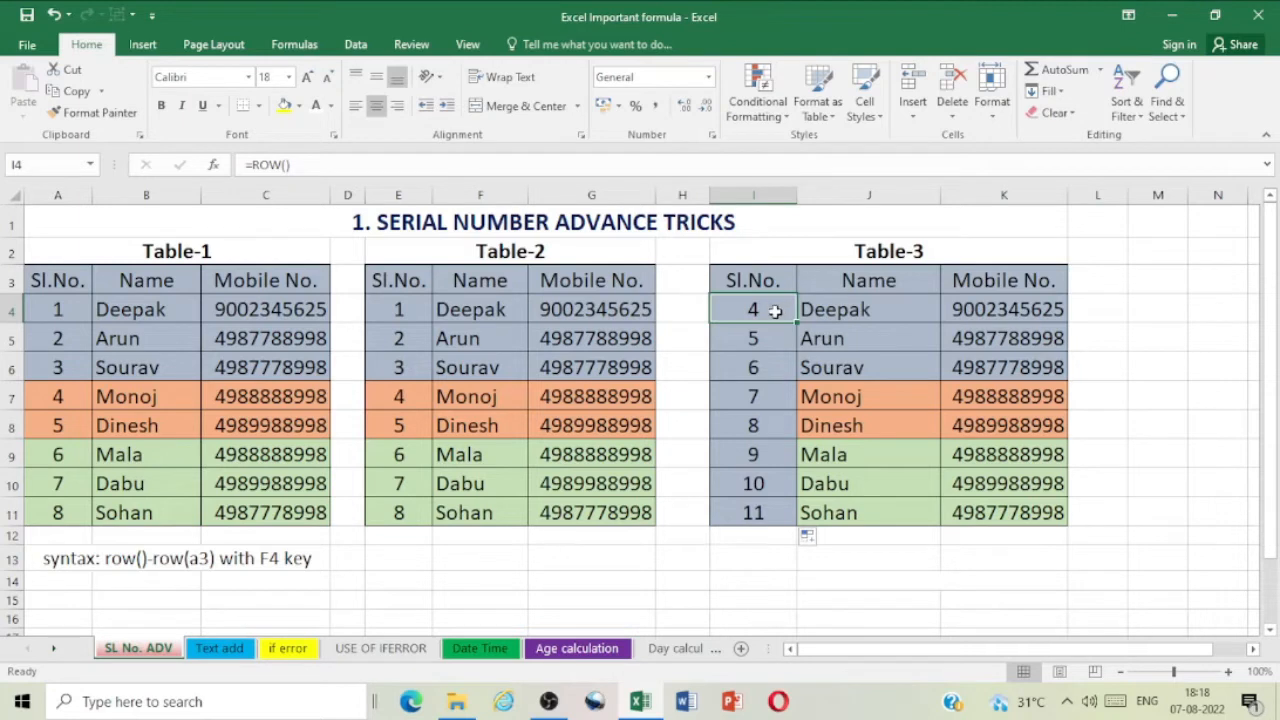
click(303, 165)
text(-r)
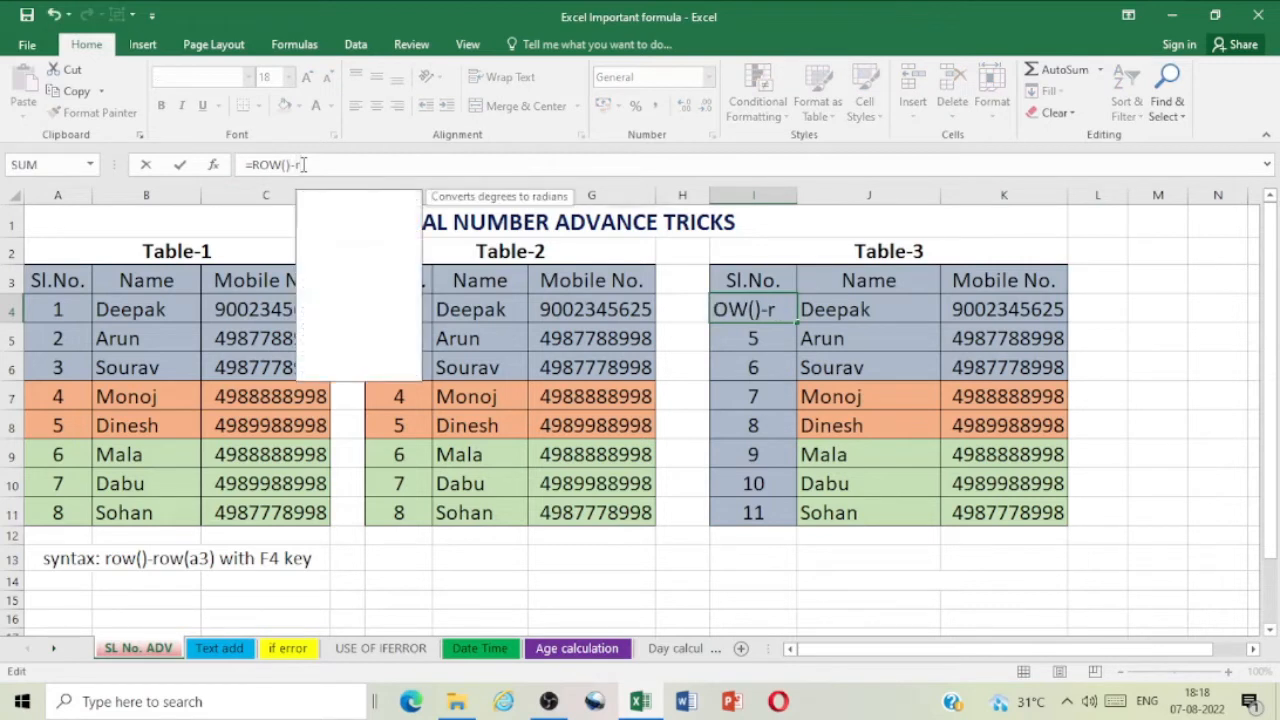
text(ow)
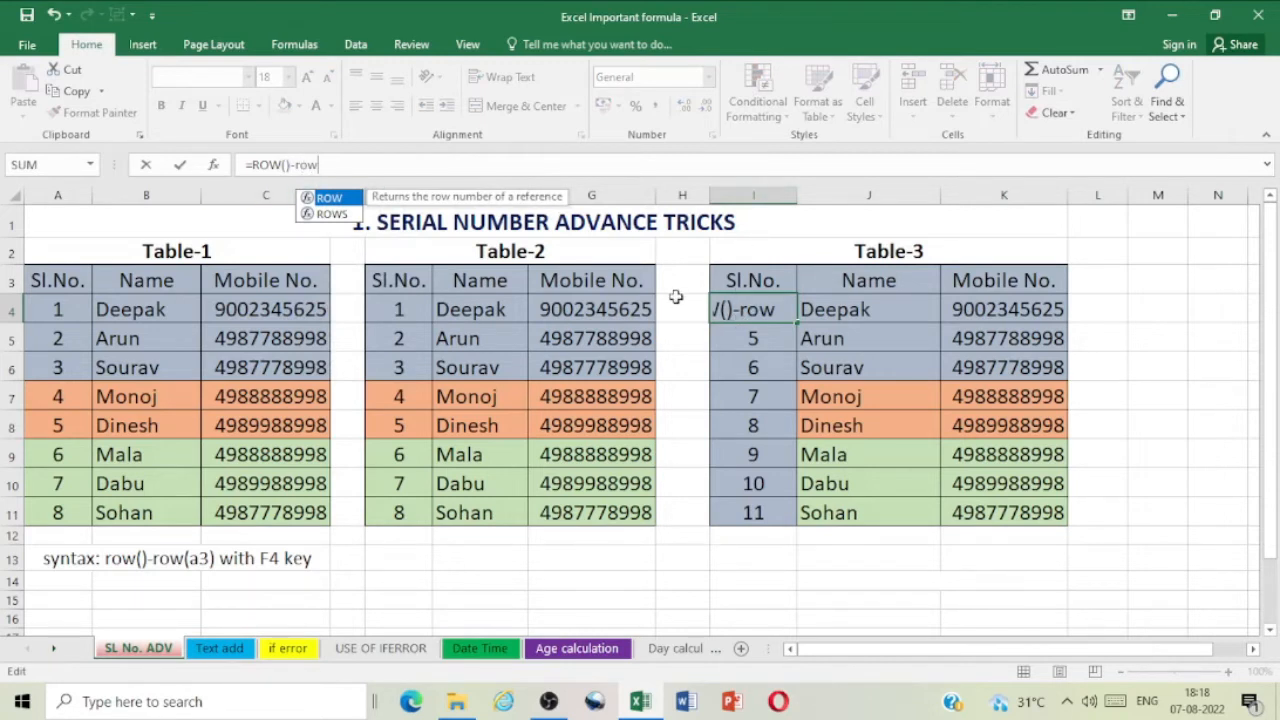
key(Escape)
Step: Replace the formula in cell I4 of Table-3 with =row()-row(i3)
text(=ro)
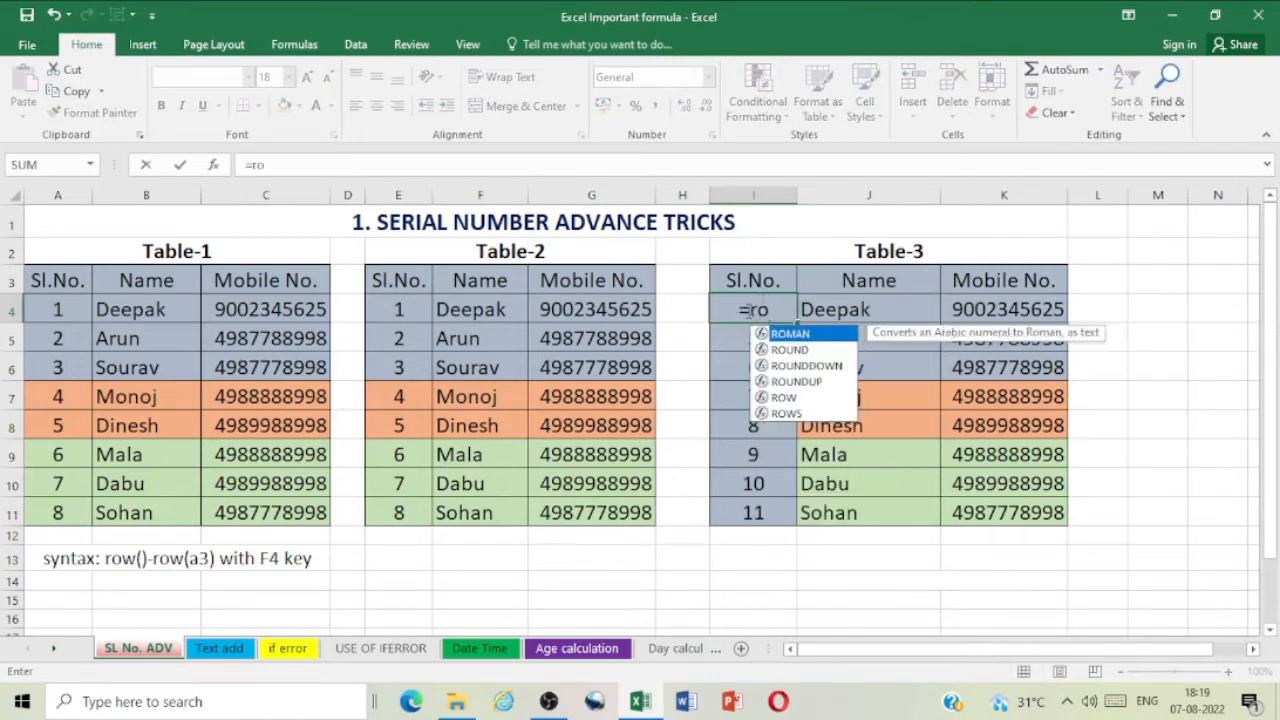
text(w()
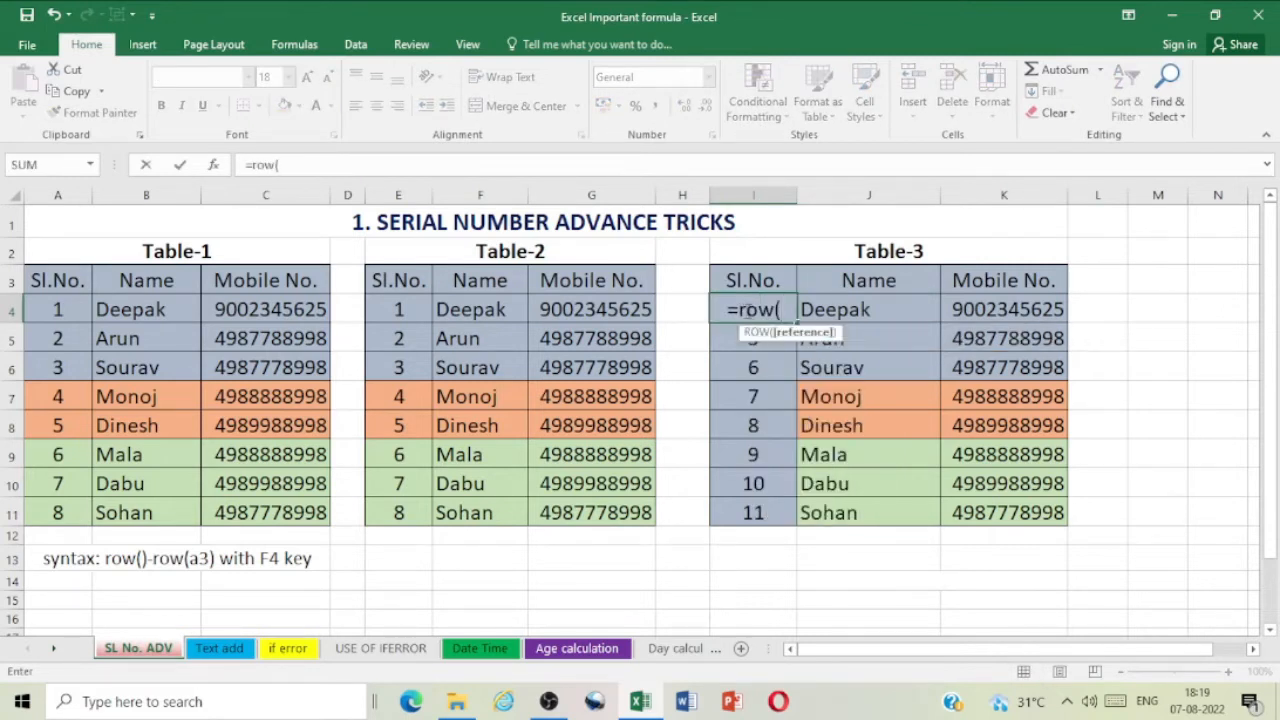
text()-)
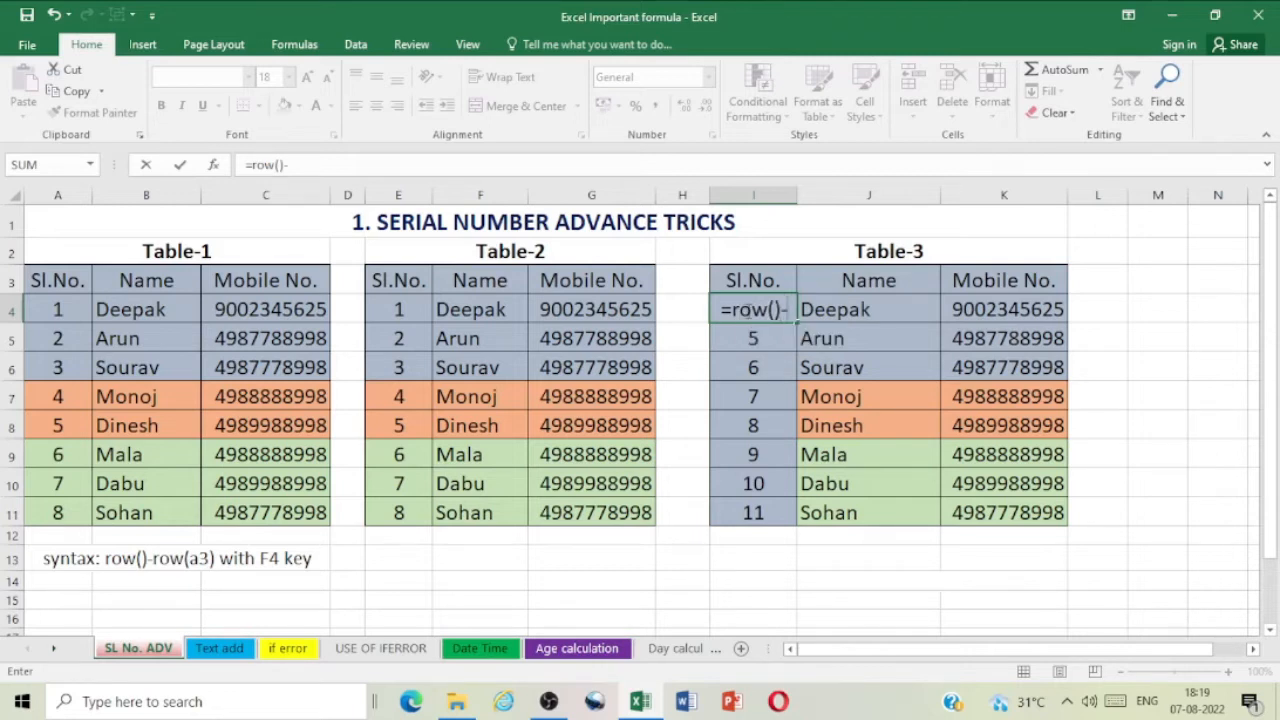
text(row)
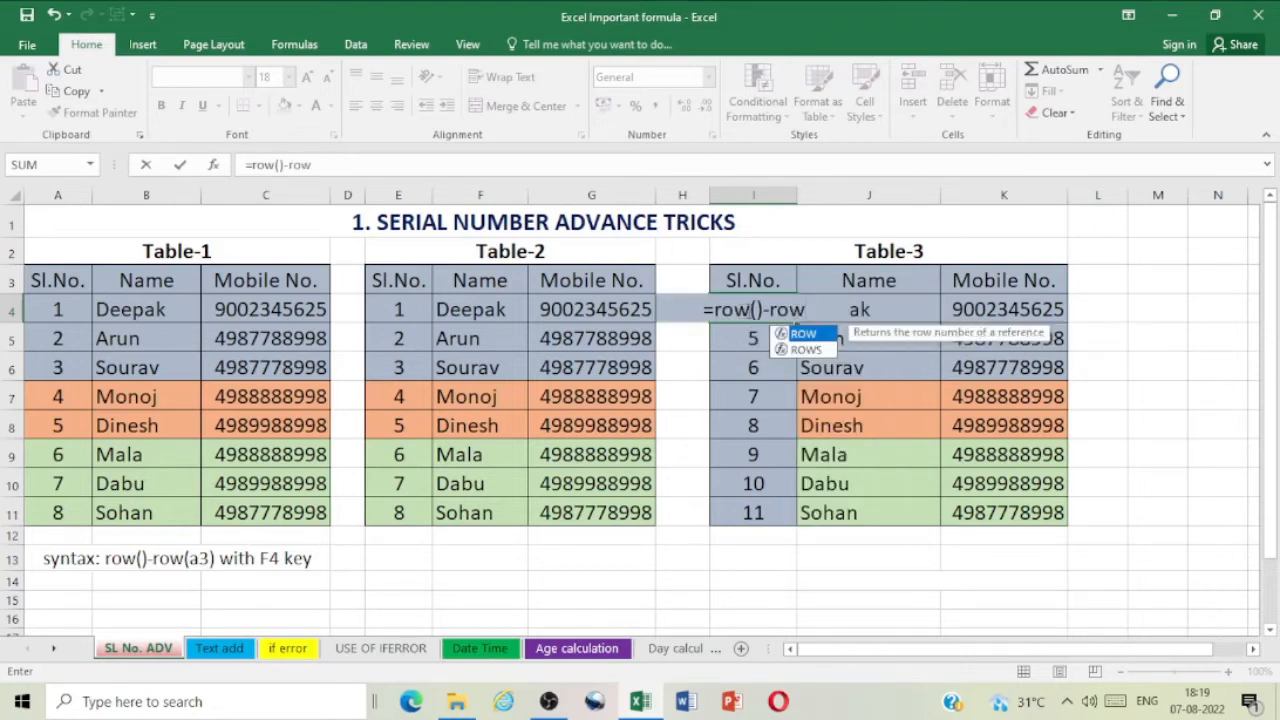
text(()
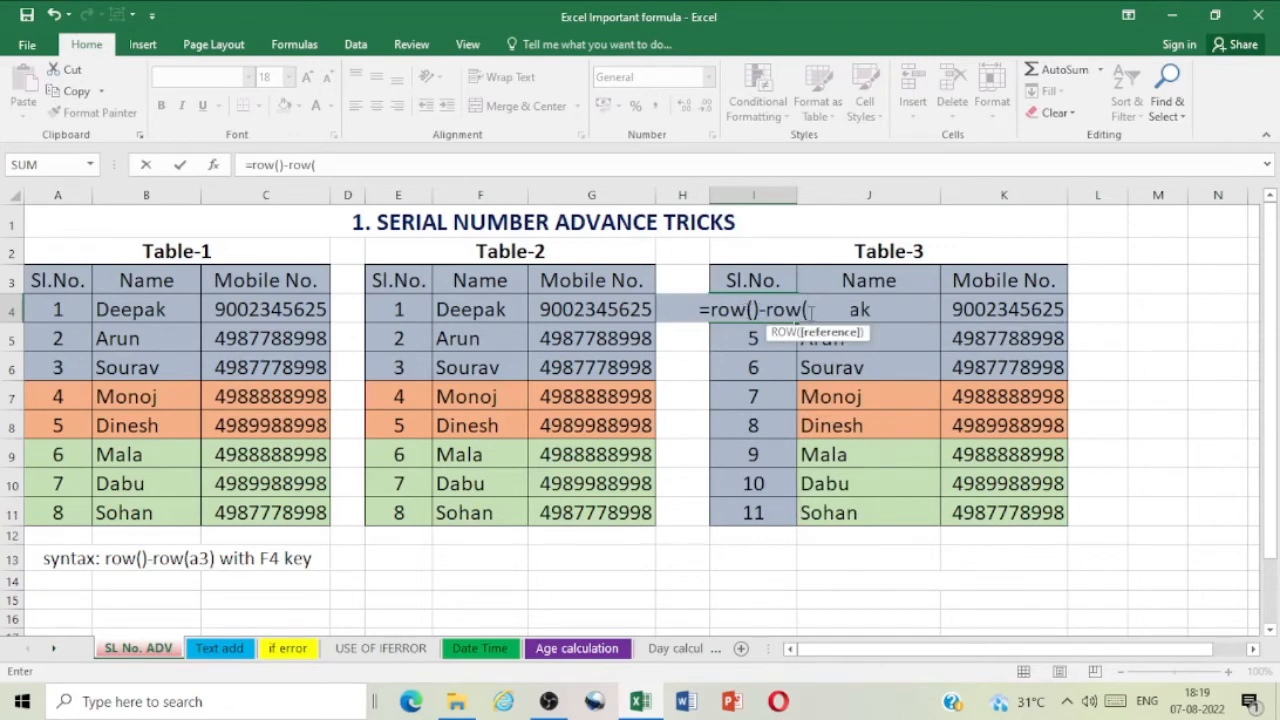
text(i)
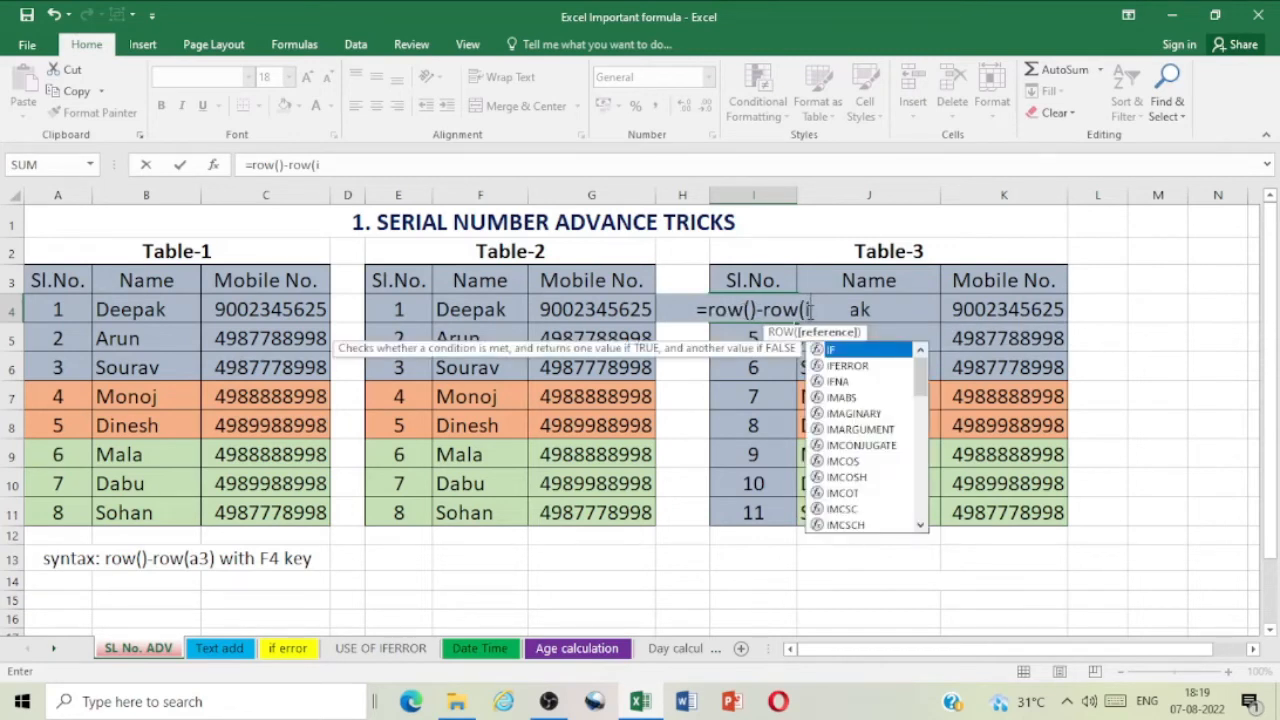
text(3))
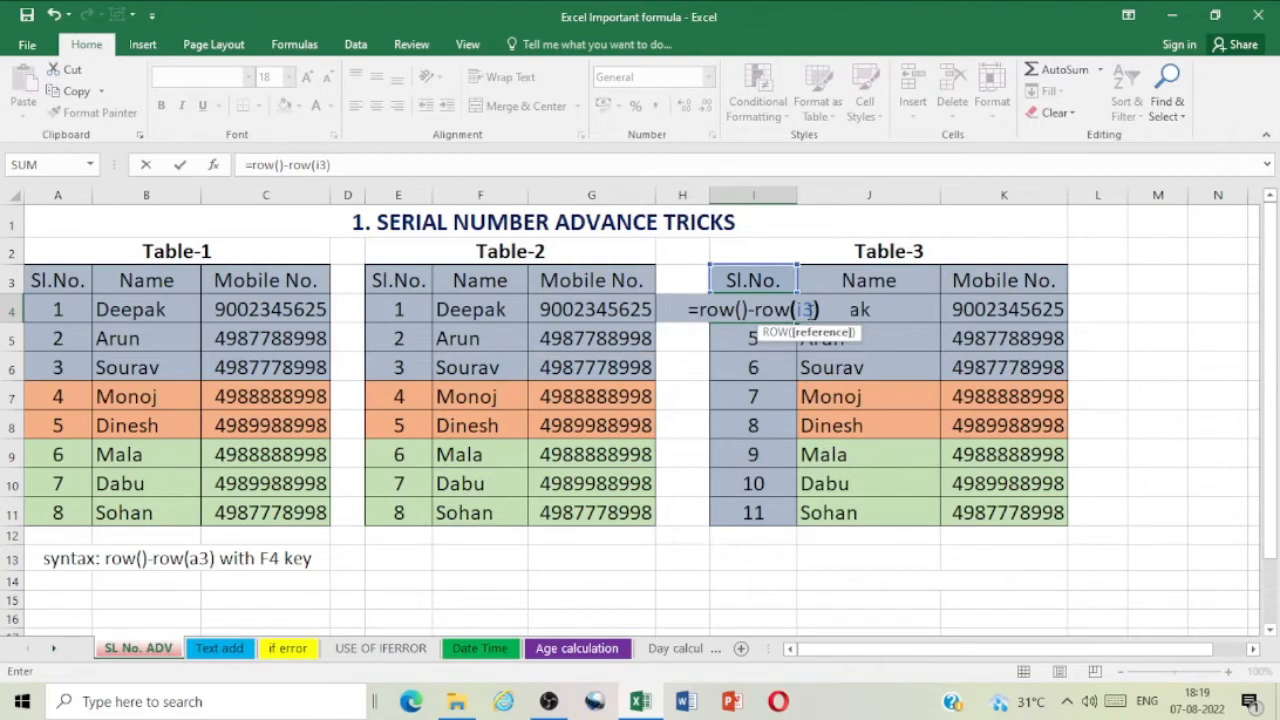
key(Return)
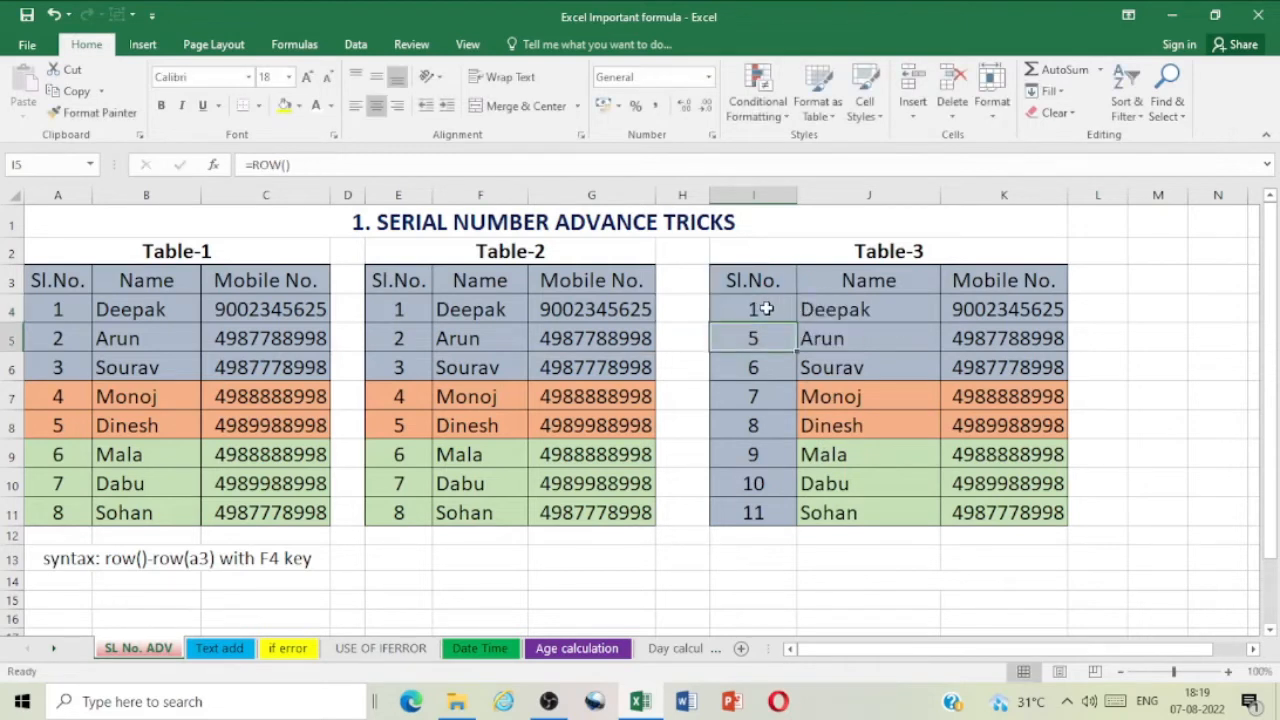
Step: Make the I3 reference in cell I4's formula absolute as $I$3 and fill the formula down to I11
click(766, 309)
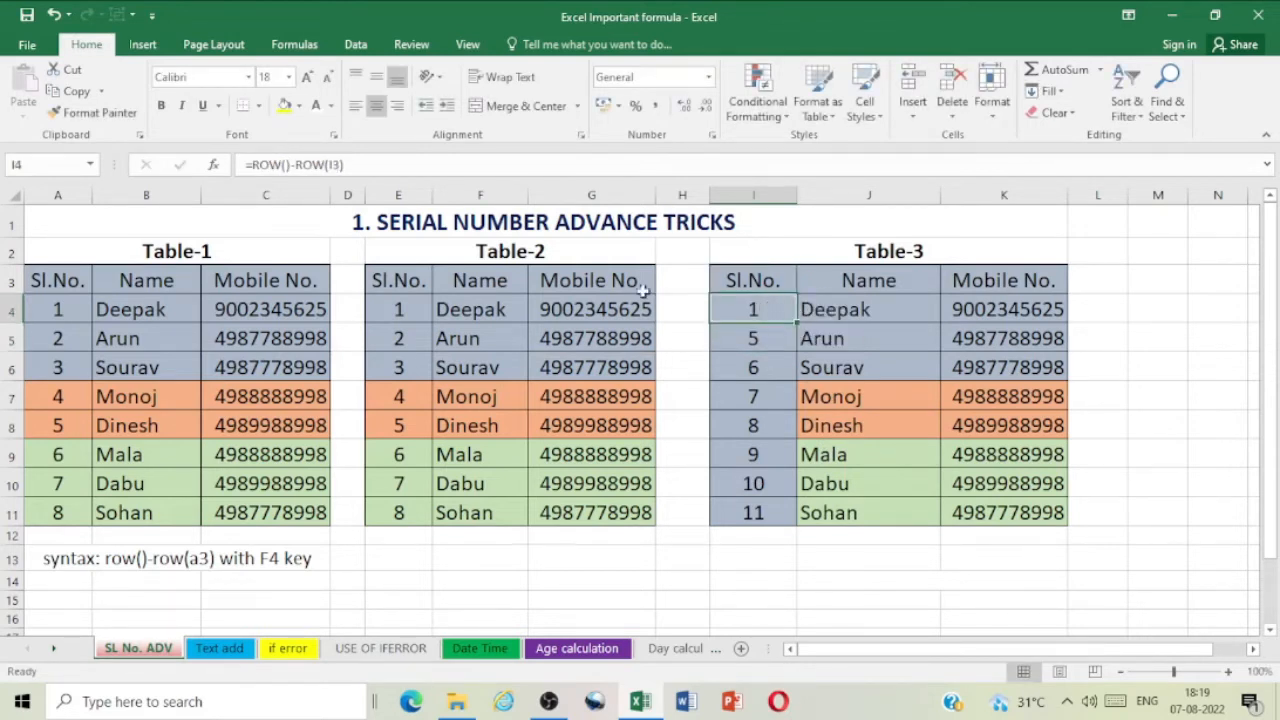
click(332, 164)
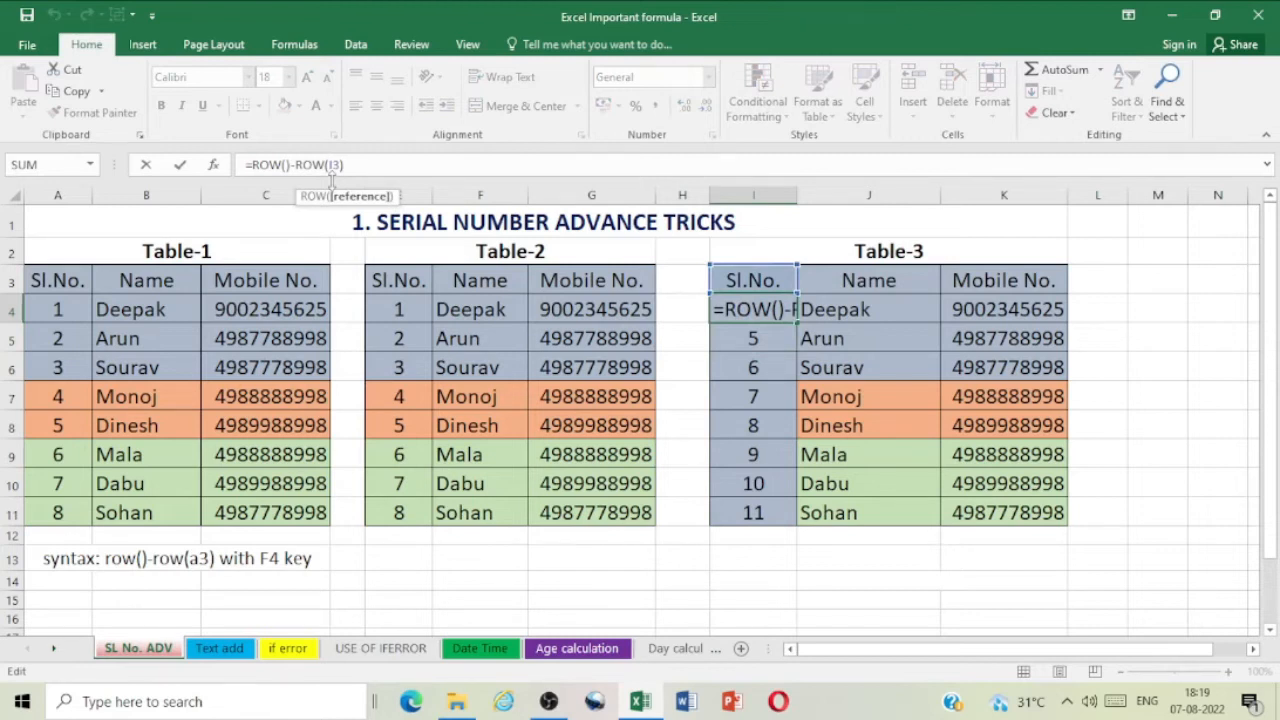
key(F4)
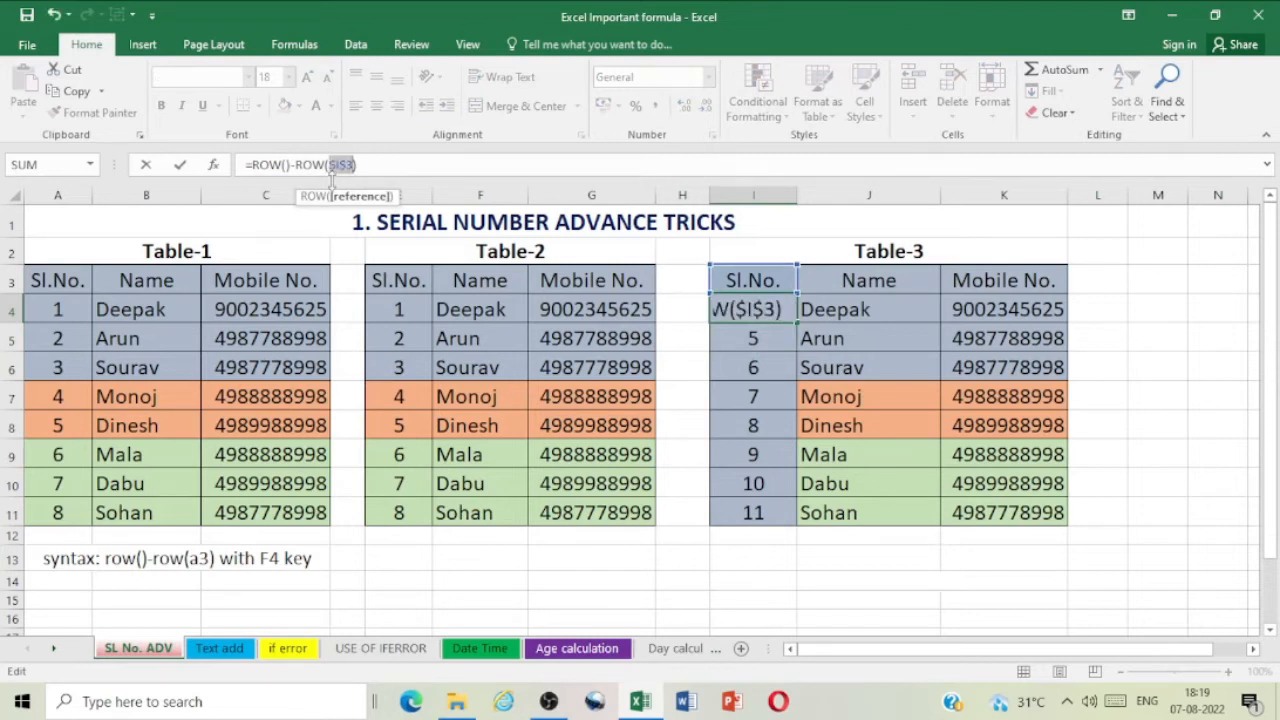
key(Return)
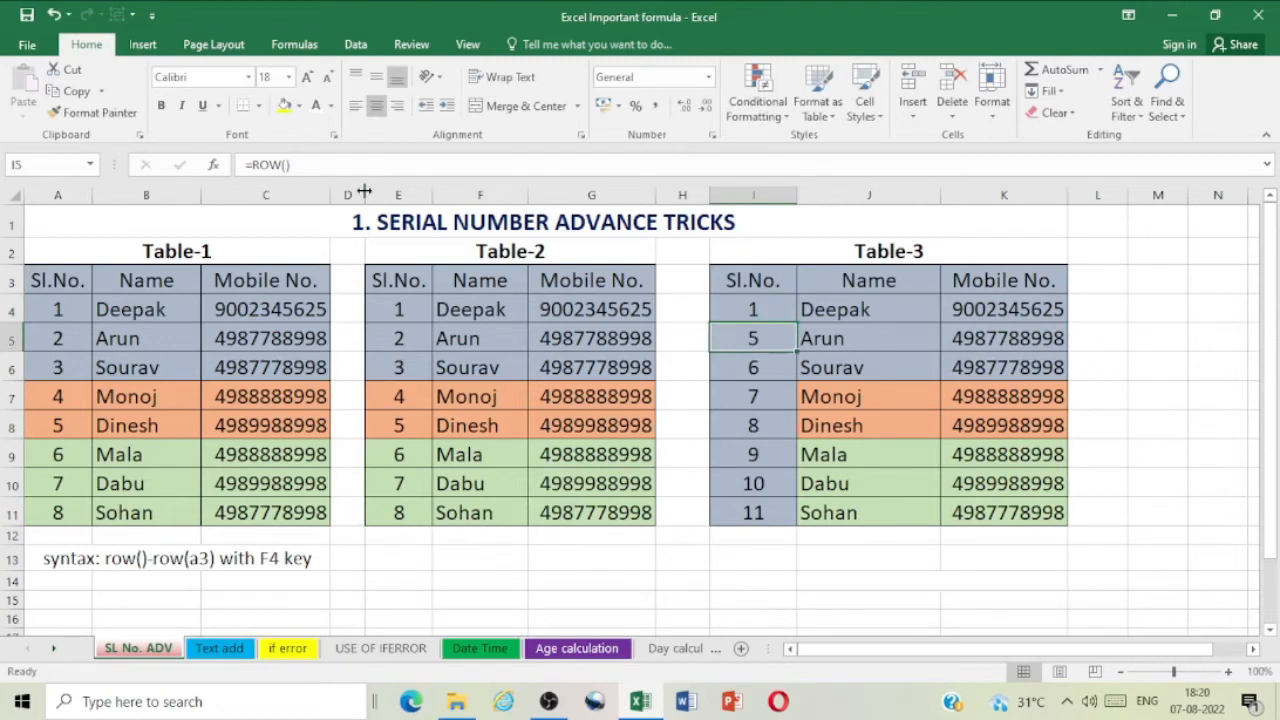
click(766, 311)
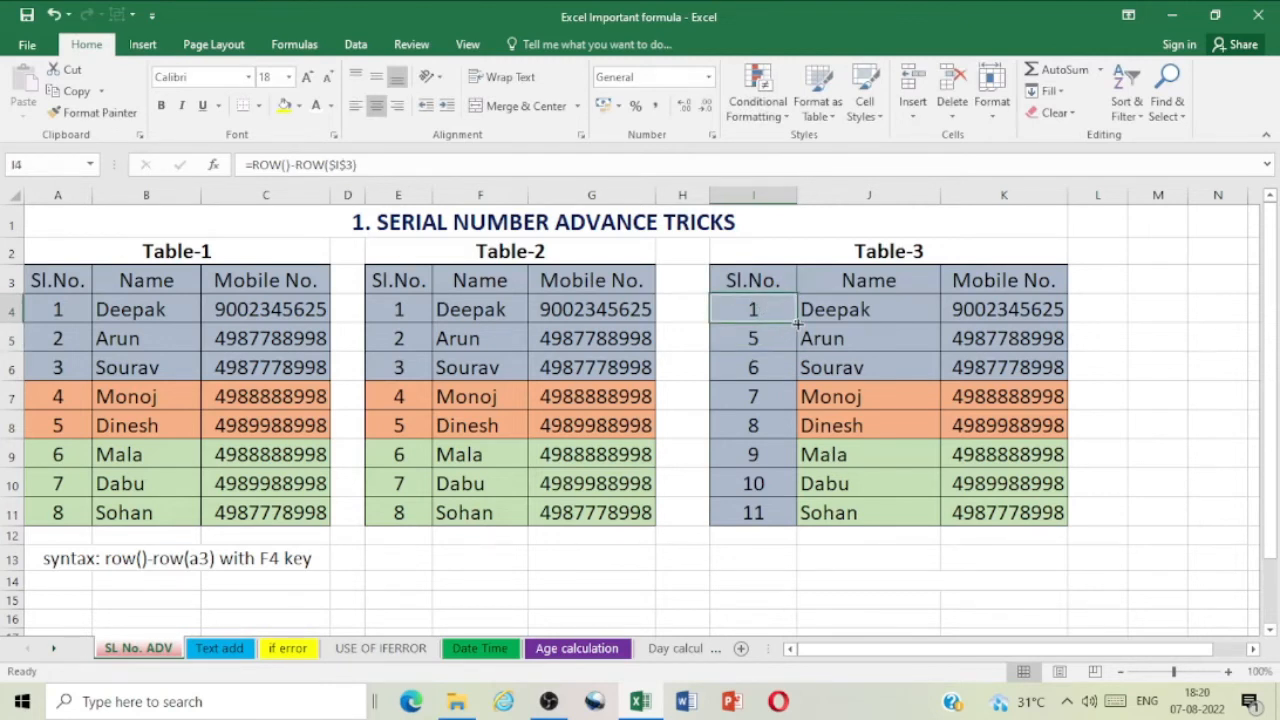
drag(797, 322, 800, 533)
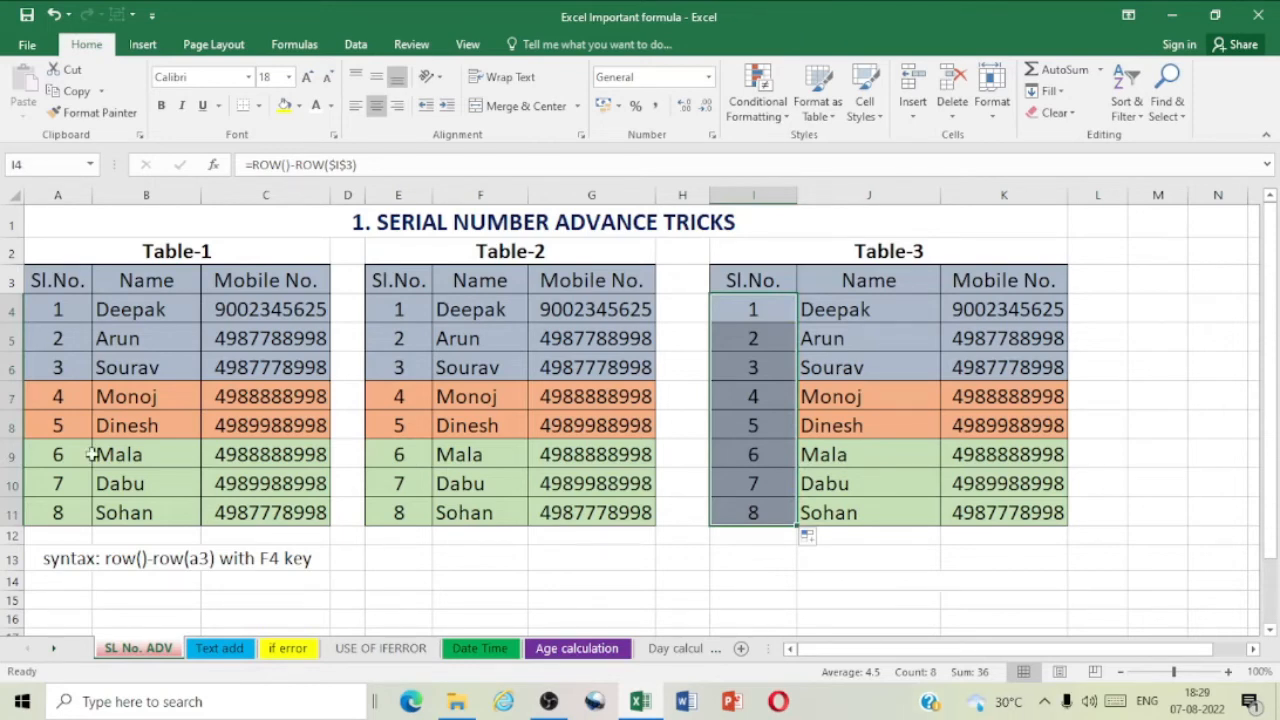
Step: Test the new Table-3 numbering by deleting entire rows 7 and 8, and undo the deletion
click(8, 396)
drag(8, 396, 9, 423)
right_click(12, 432)
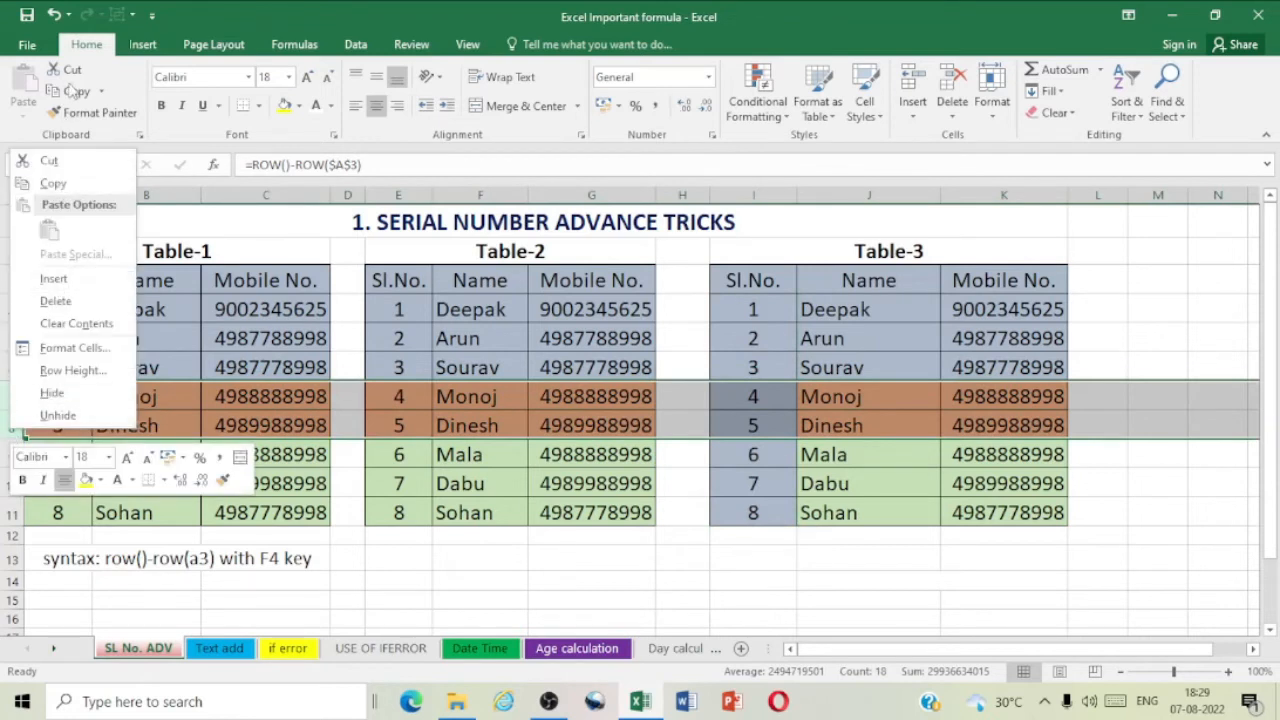
click(56, 301)
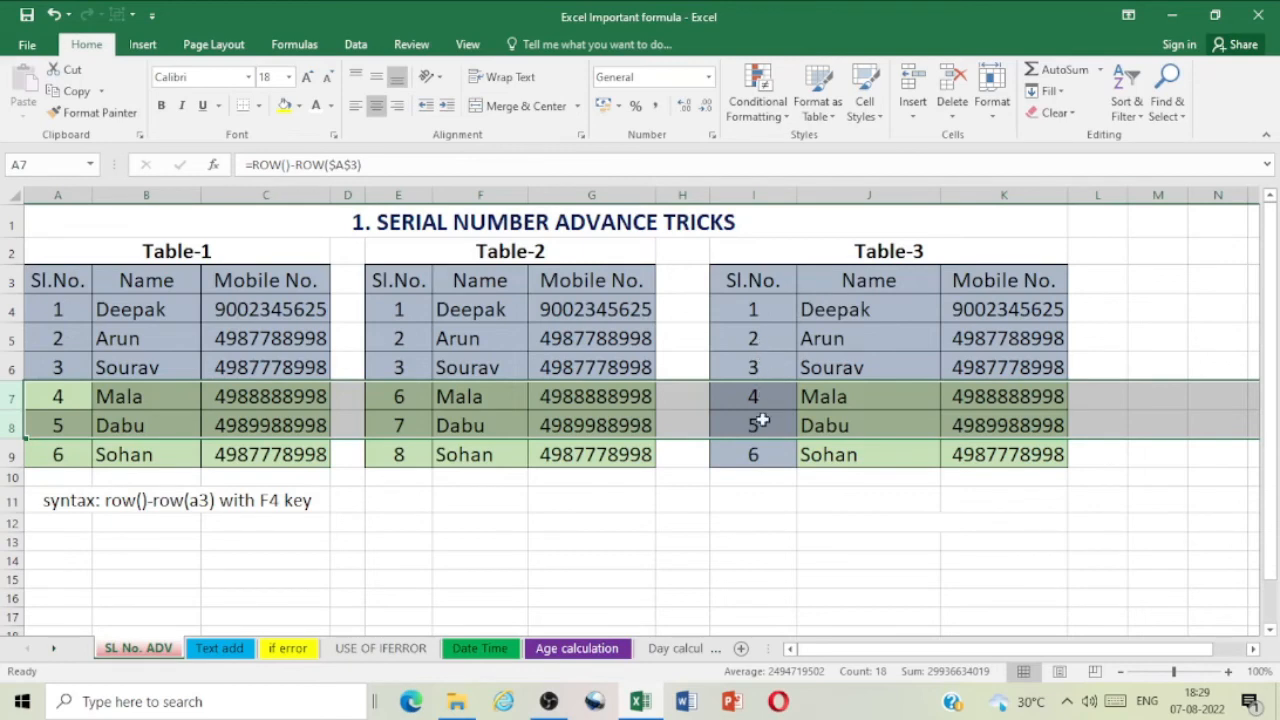
click(54, 14)
click(1137, 334)
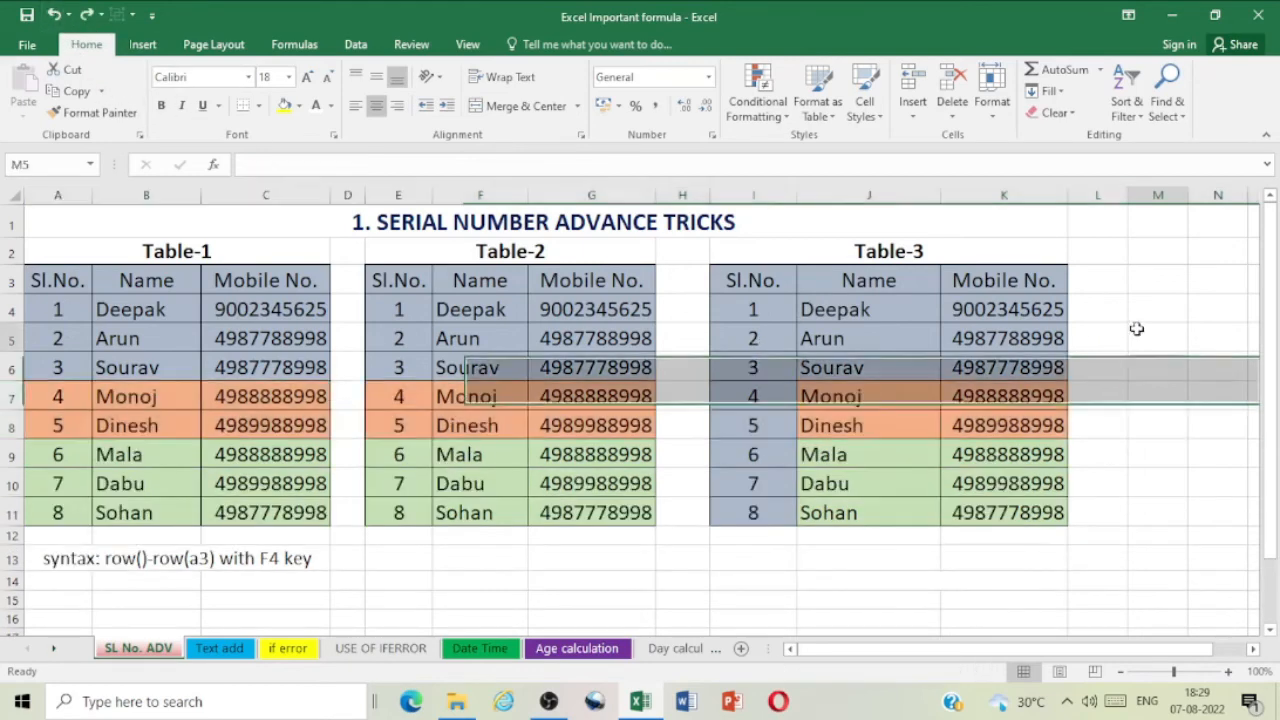